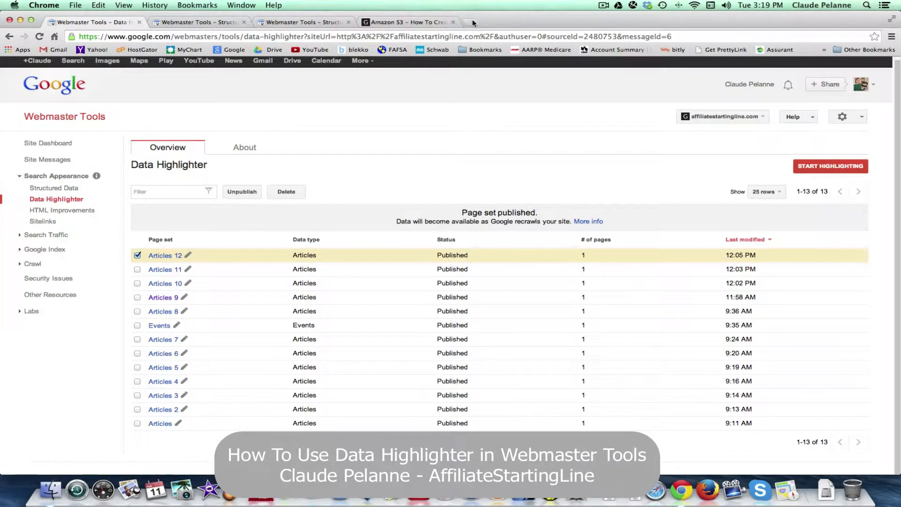
Open the Structured Data report under Search Appearance for the site affiliatestartingline.com.
left_click(55, 120)
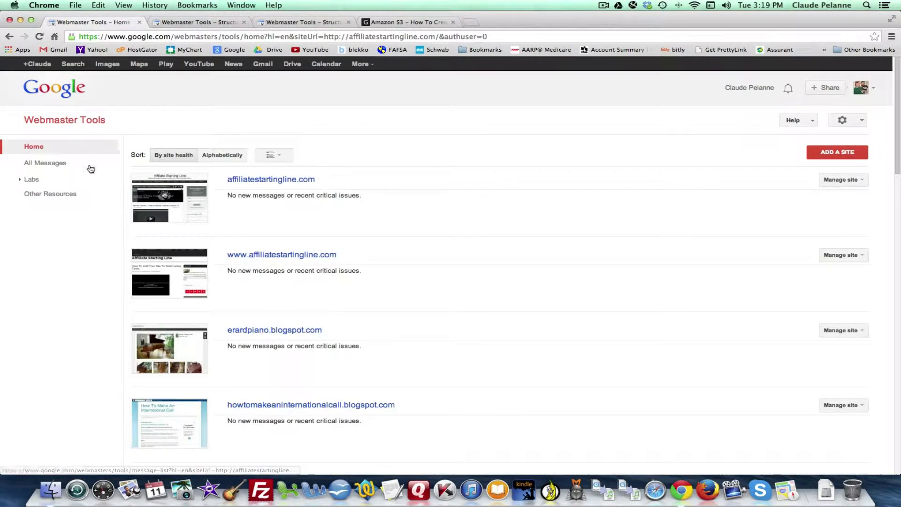
left_click(278, 180)
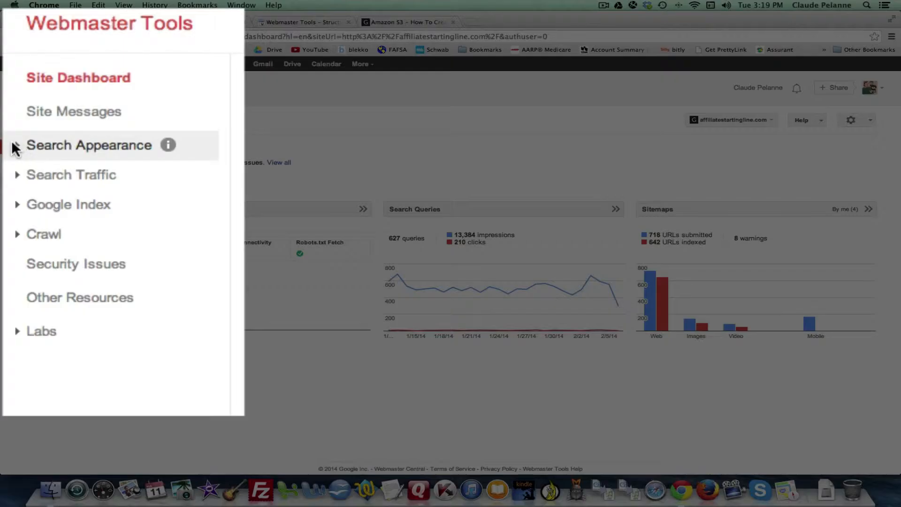
left_click(22, 181)
left_click(45, 191)
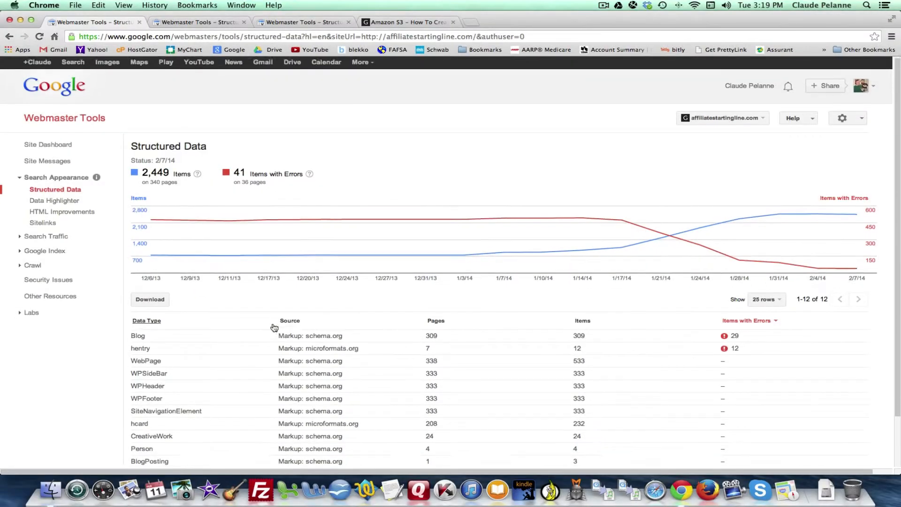
Open the schema.org Blog data type and examine which pages have errors and which properties are missing.
scroll(271, 322, "down", 3)
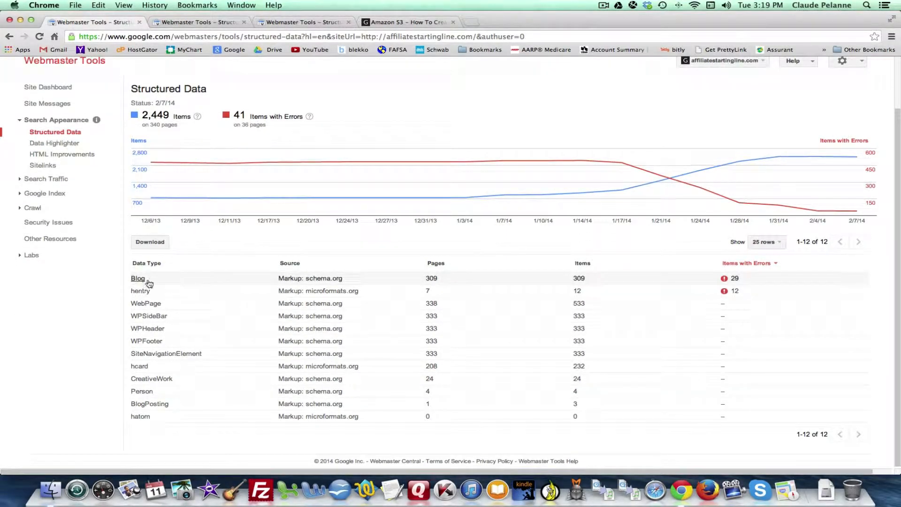
left_click(306, 281)
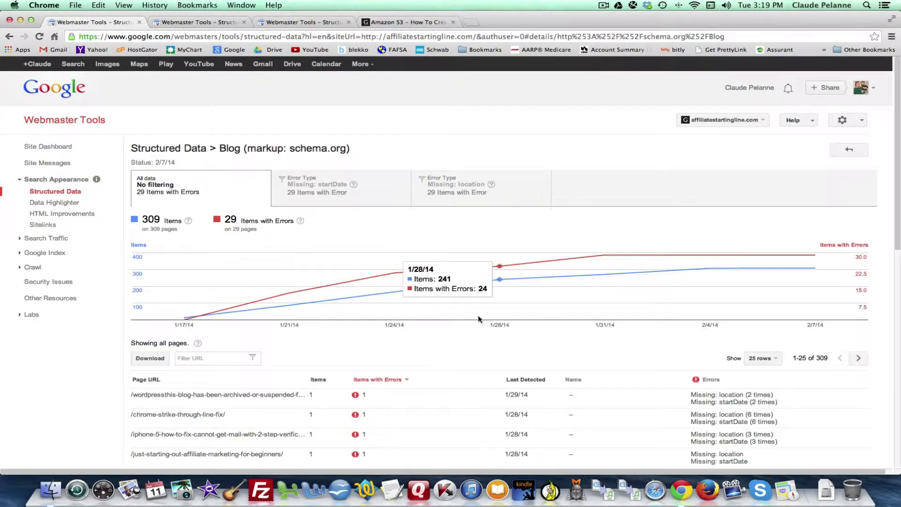
scroll(568, 366, "down", 9)
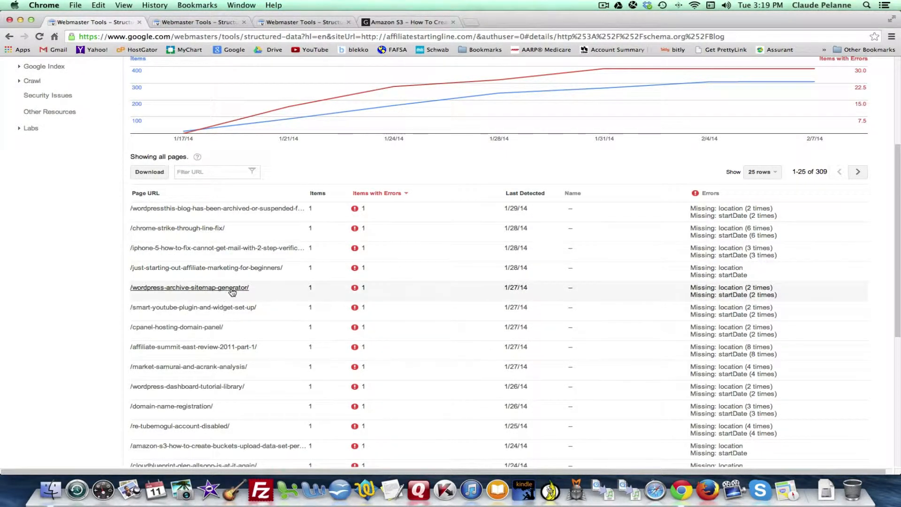
scroll(232, 292, "up", 2)
scroll(233, 291, "down", 10)
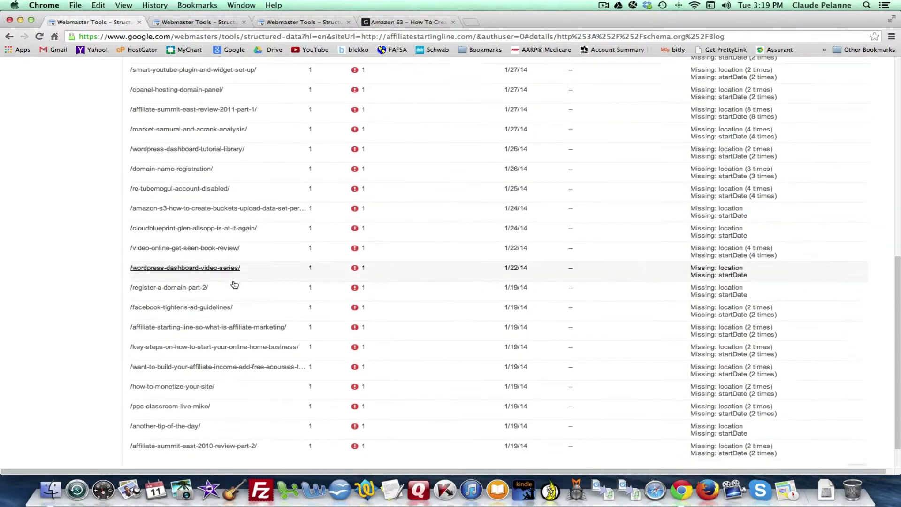
scroll(234, 285, "up", 10)
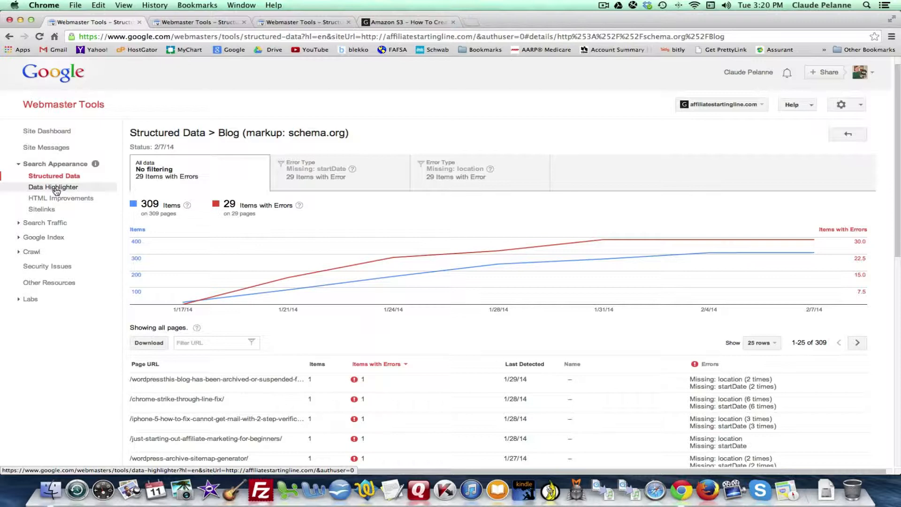
Open the site's Data Highlighter overview, and check the Blog error page list already open in another browser tab.
left_click(58, 188)
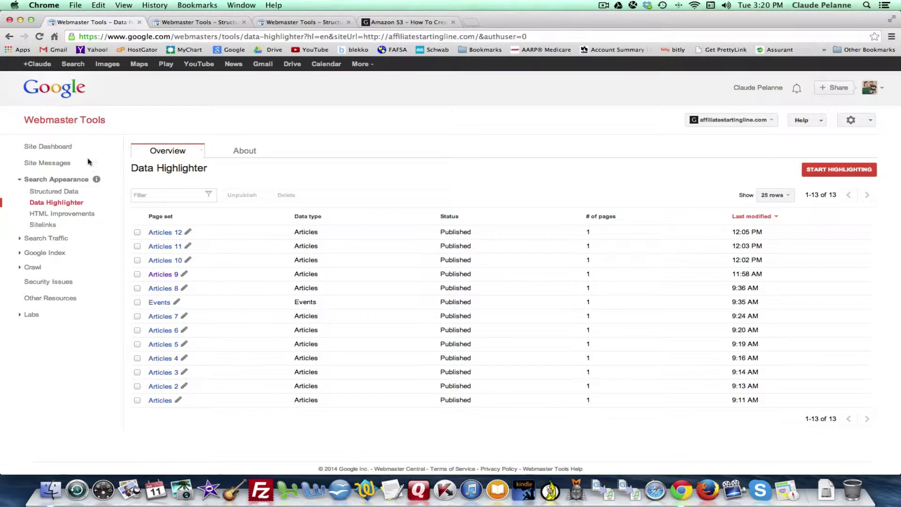
left_click(190, 22)
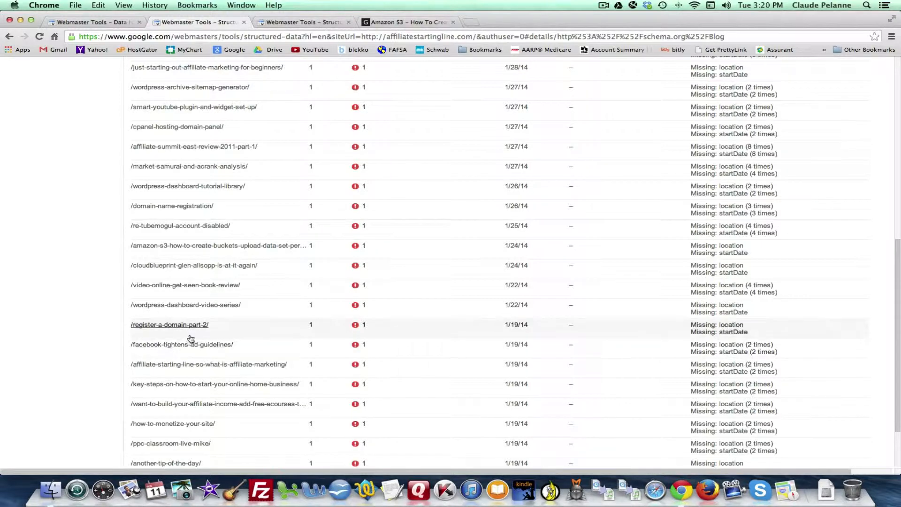
Return to the WordPress posts list and search the posts for "facebook guidelines".
left_click(405, 22)
left_click(7, 38)
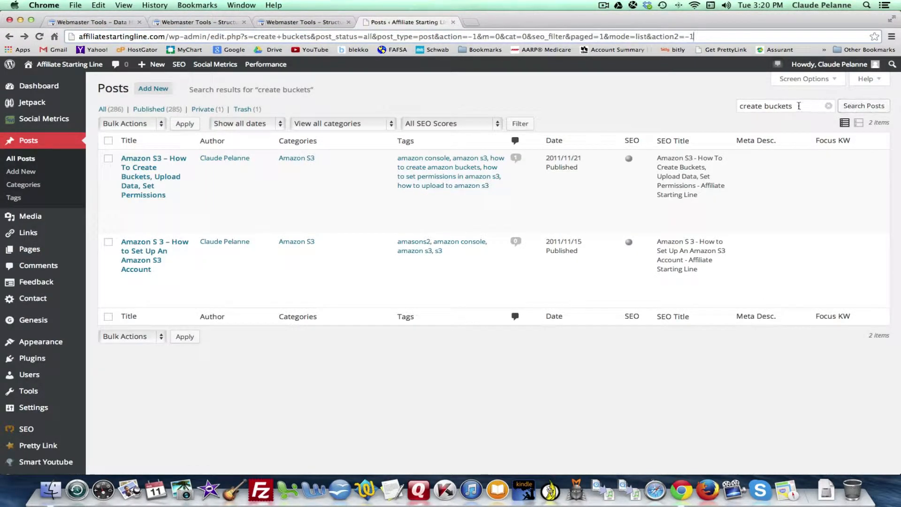
triple_click(799, 106)
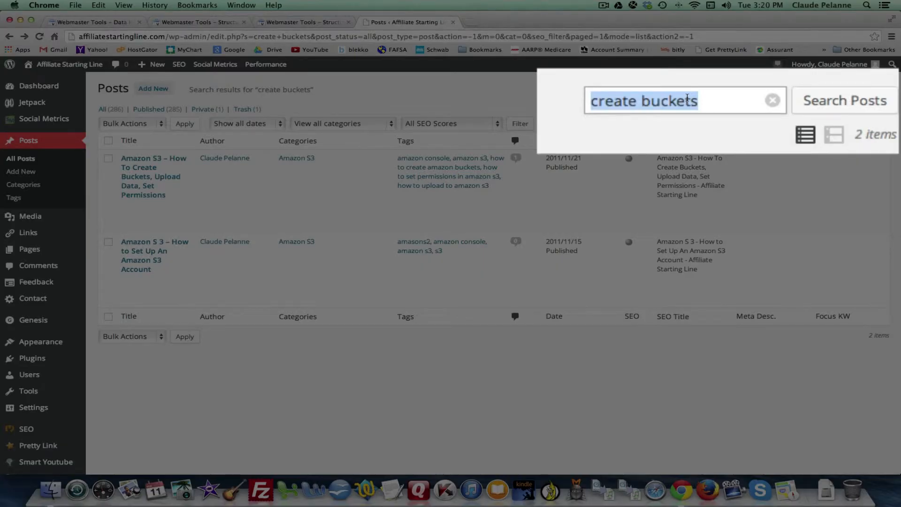
type("facebaoo")
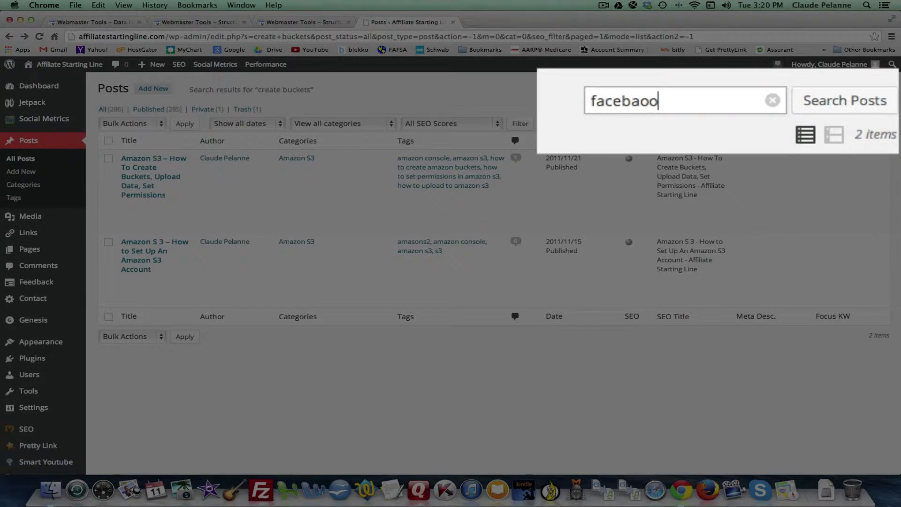
key("BackSpace")
key("BackSpace")
key("BackSpace")
type("okk")
key("BackSpace")
key("BackSpace")
type("ok gu")
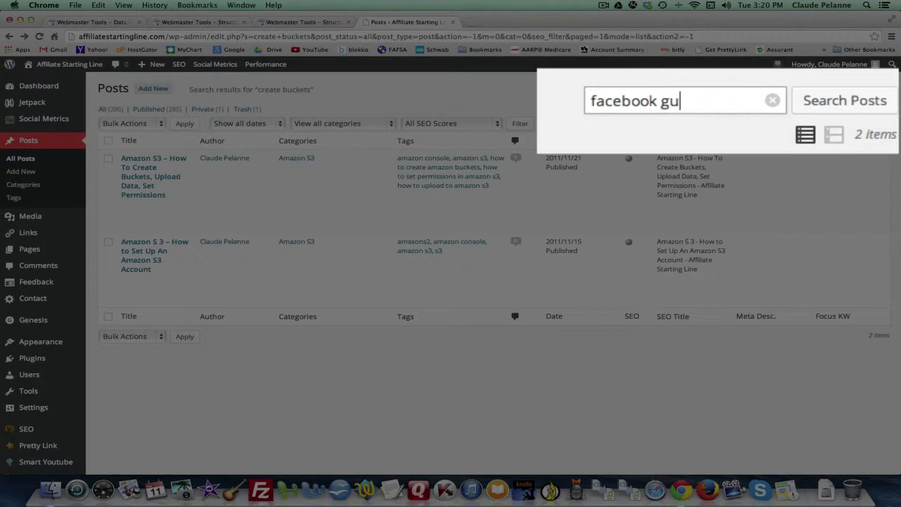
type("ild")
type("delines")
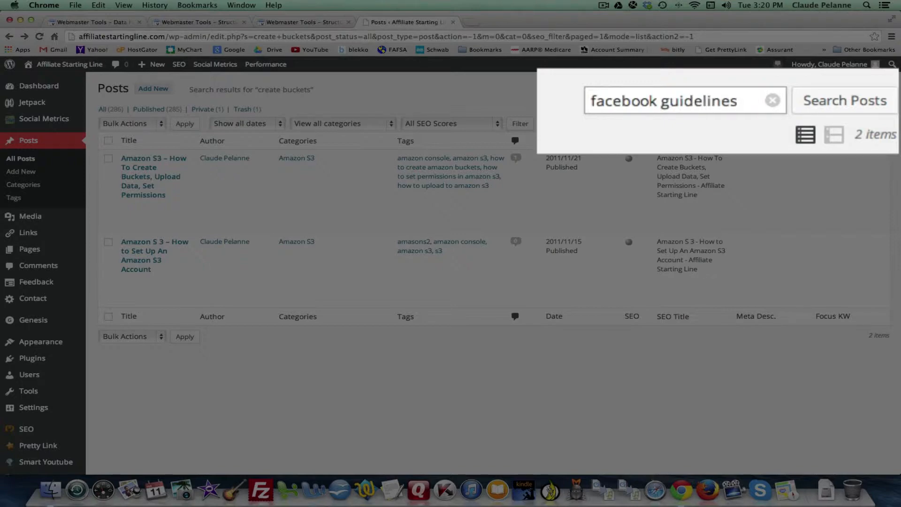
key("Return")
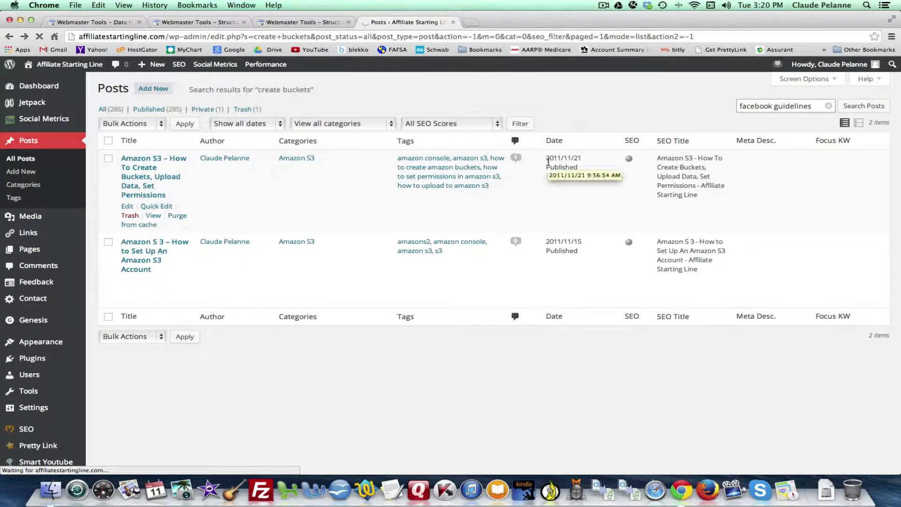
left_click(864, 107)
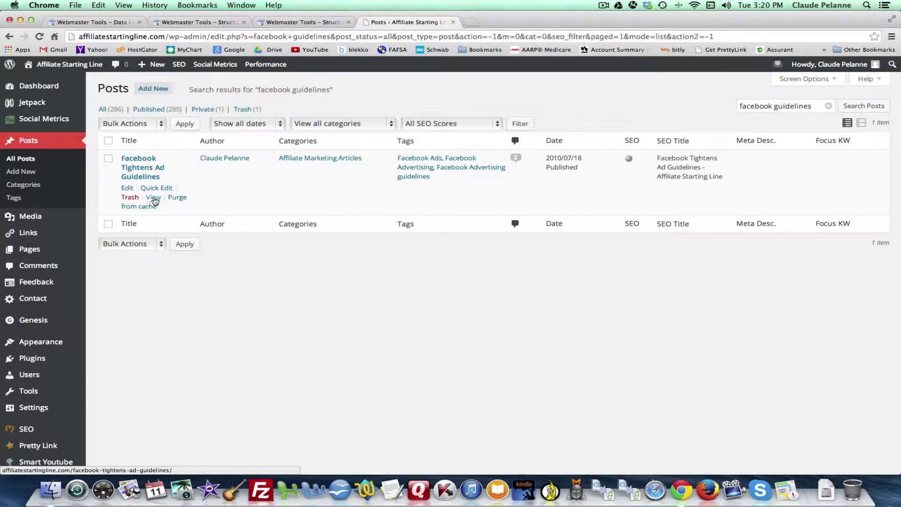
View the post "Facebook Tightens Ad Guidelines" on the site and copy its full URL.
left_click(154, 198)
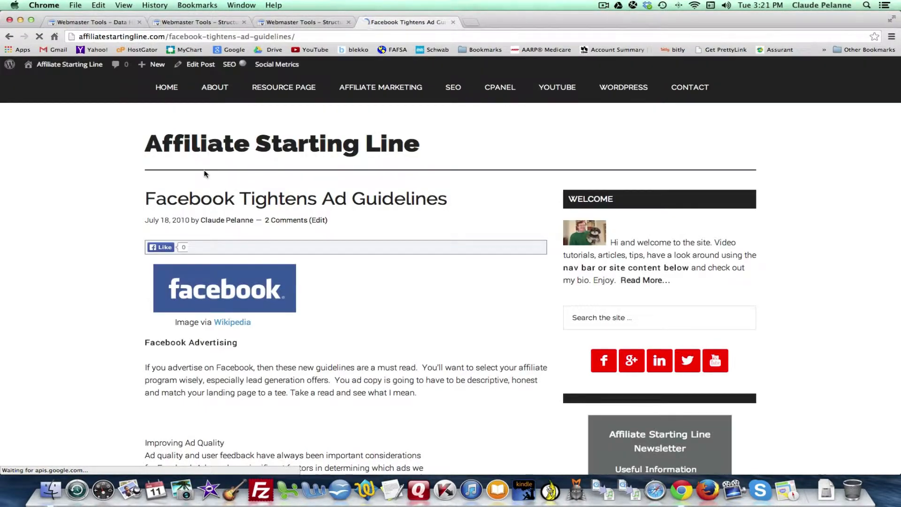
left_click(86, 37)
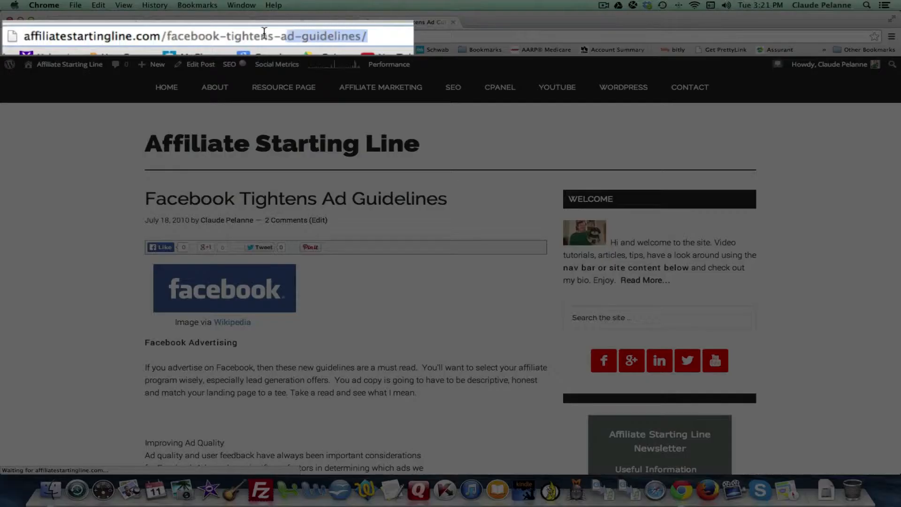
left_click_drag(36, 41, 12, 43)
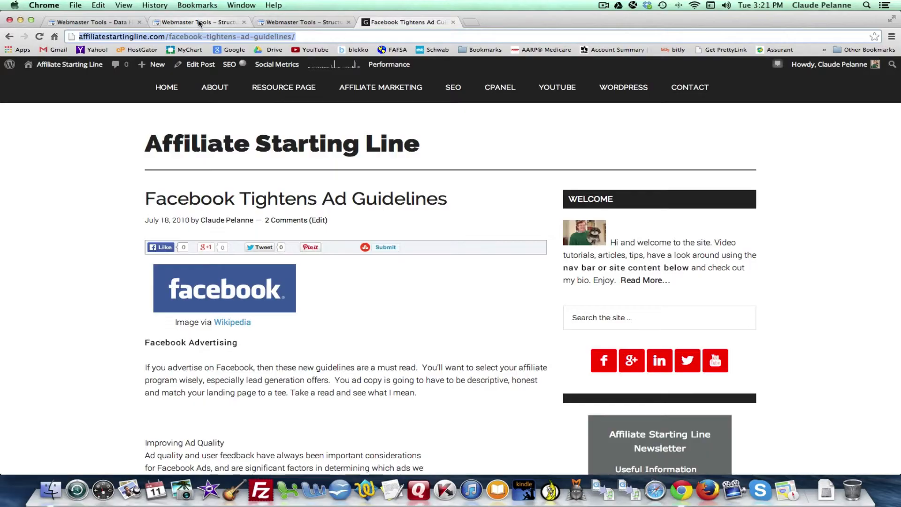
Start a new highlighting job in the Data Highlighter with the copied facebook-tightens-ad-guidelines URL as the page.
left_click(199, 23)
left_click(99, 22)
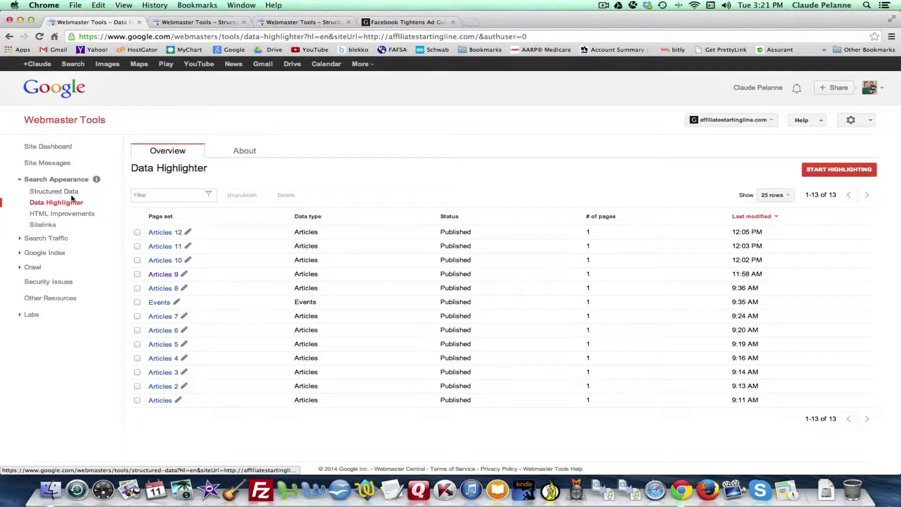
left_click(836, 170)
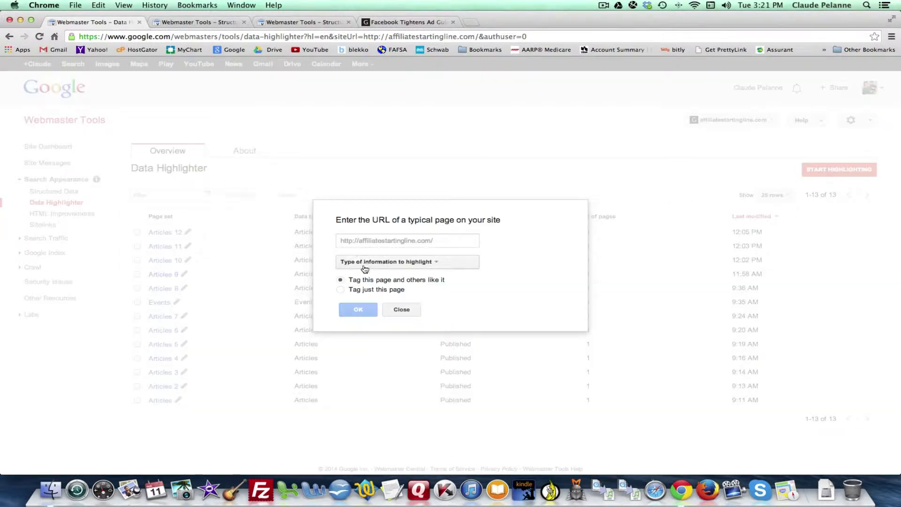
left_click(337, 242)
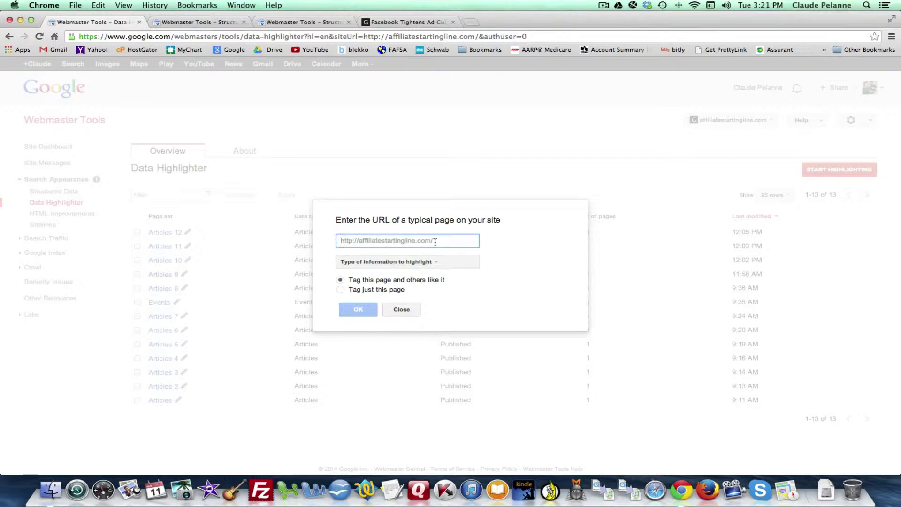
key("super+v")
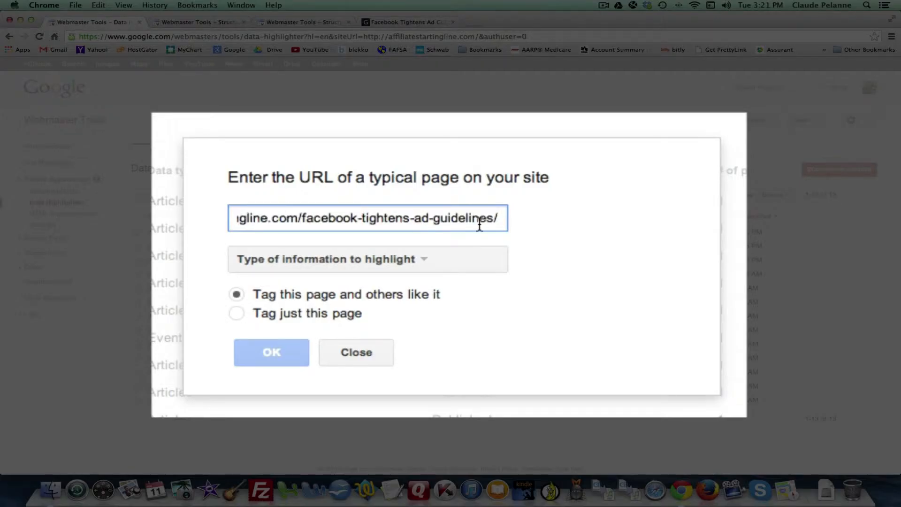
Set the type of information to Articles, limit tagging to just this page, and open the page in the tagger.
left_click(420, 261)
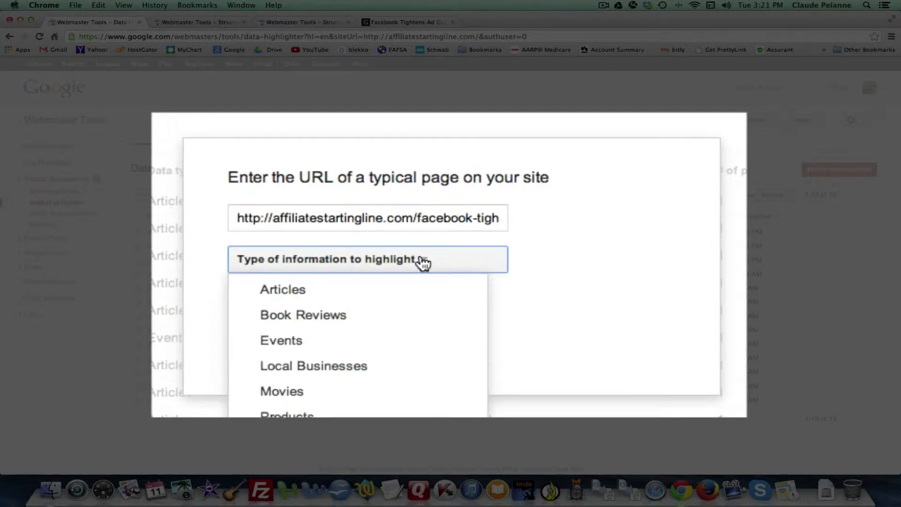
left_click(282, 289)
left_click(286, 268)
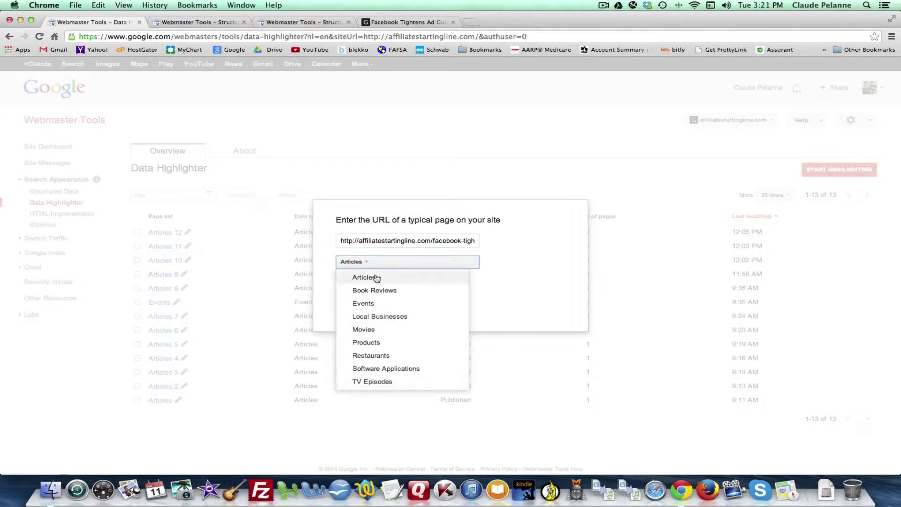
left_click(526, 256)
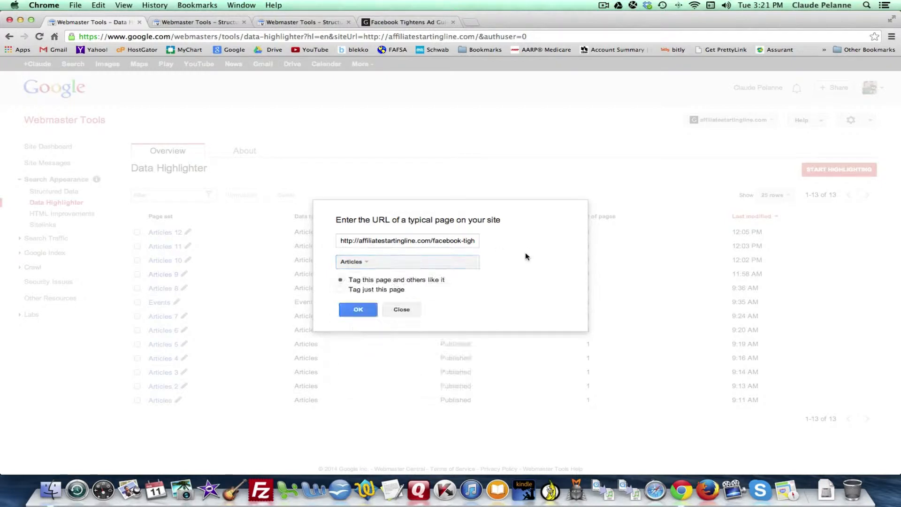
left_click(342, 290)
left_click(360, 312)
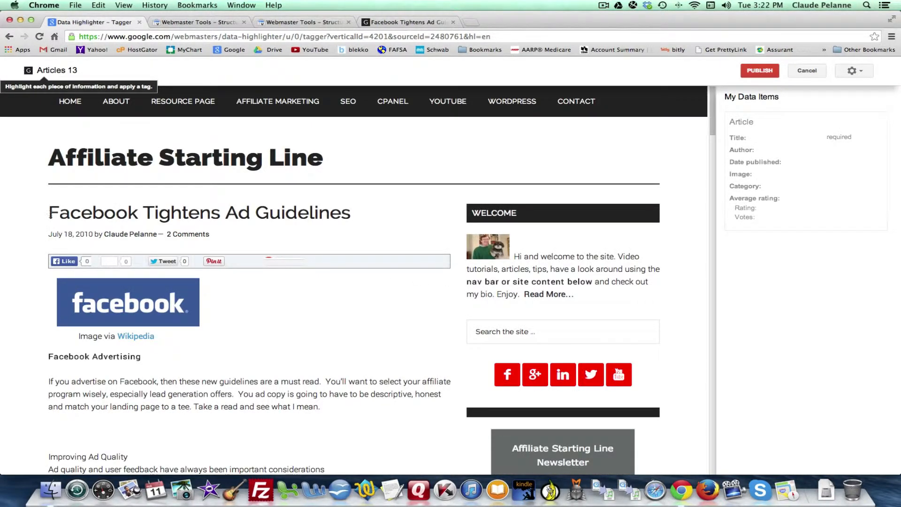
Tag the heading "Facebook Tightens Ad Guidelines" as Title and the author's name in the byline as Author.
left_click_drag(49, 214, 299, 214)
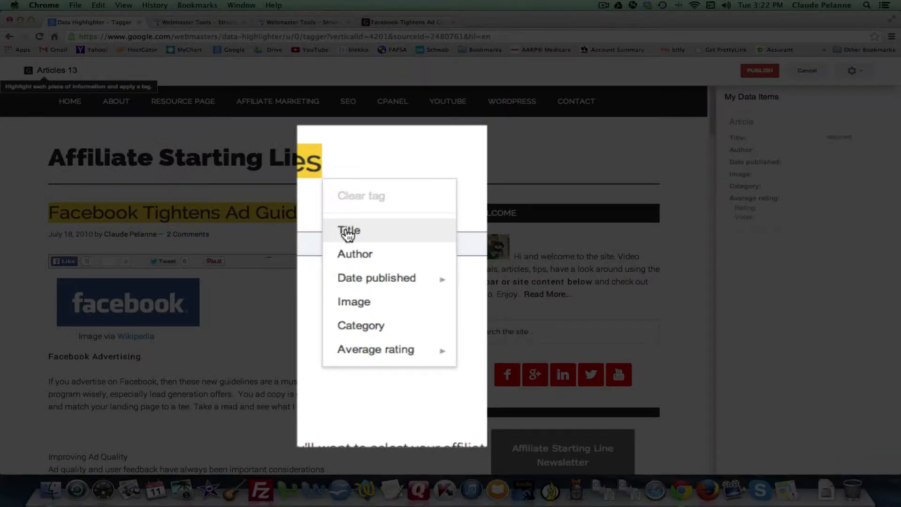
left_click(354, 230)
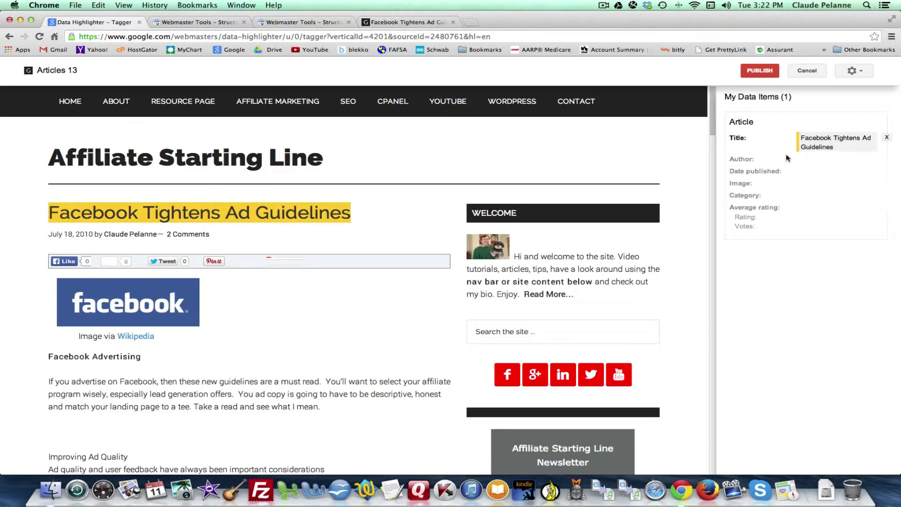
left_click_drag(104, 234, 152, 236)
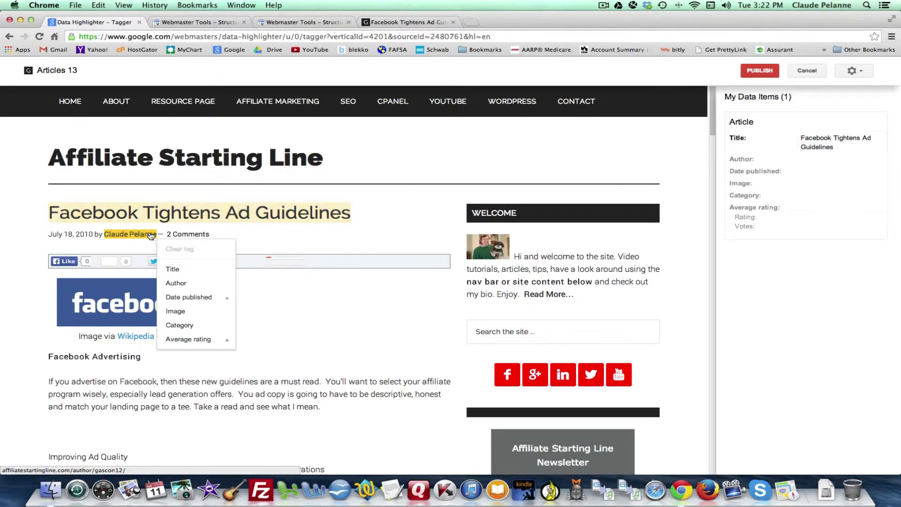
left_click(177, 283)
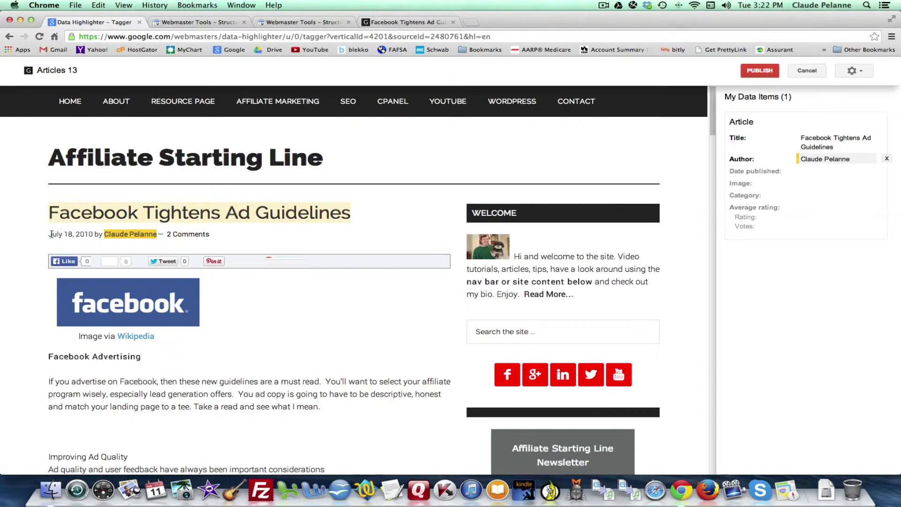
Tag "July 18, 2010" in the byline as the article's Date published.
left_click_drag(51, 233, 93, 237)
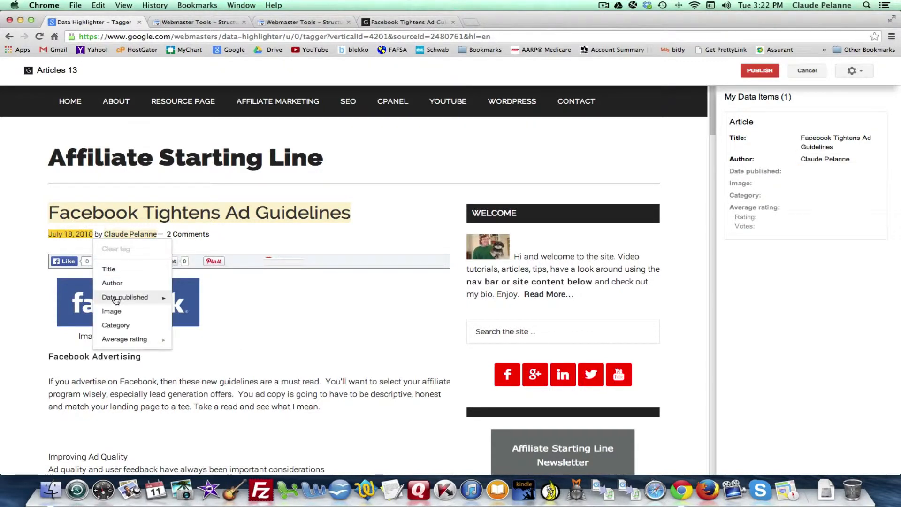
mouse_move(116, 300)
left_click(190, 302)
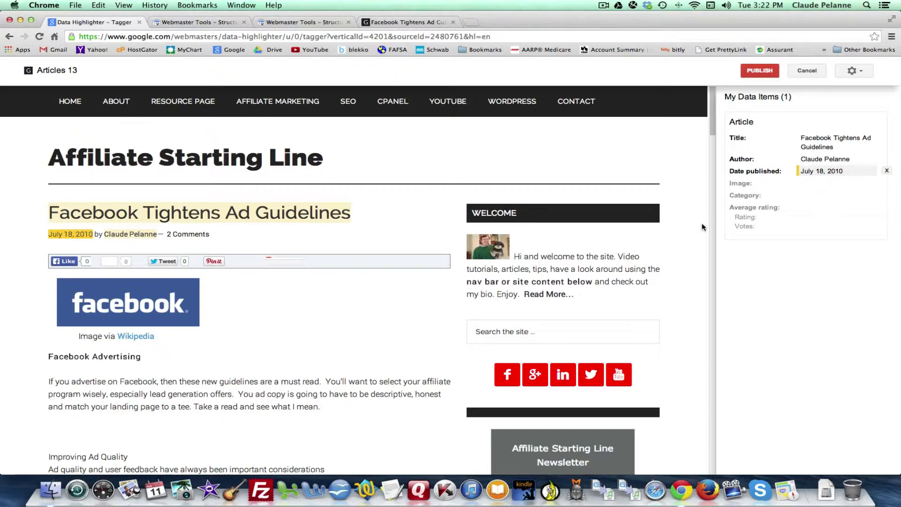
Tag the Facebook logo in the article as its Image and publish the tagged page.
left_click(127, 307)
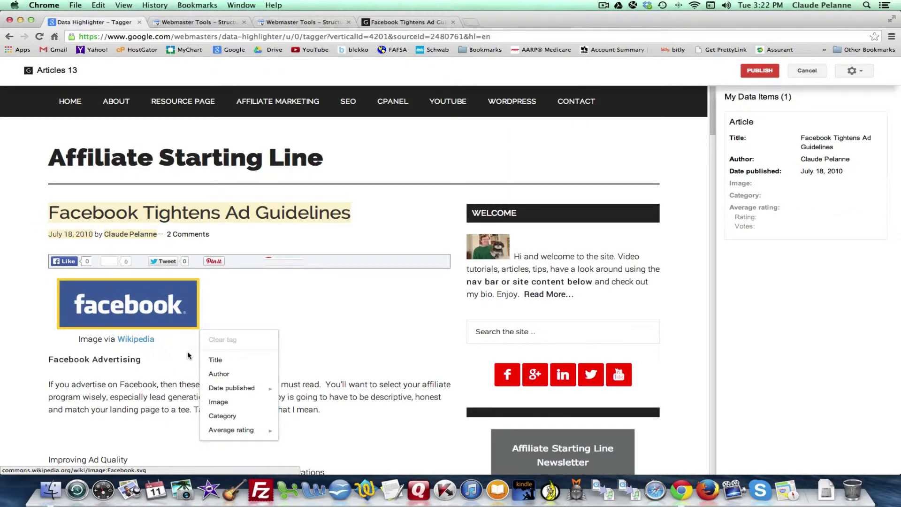
left_click(221, 403)
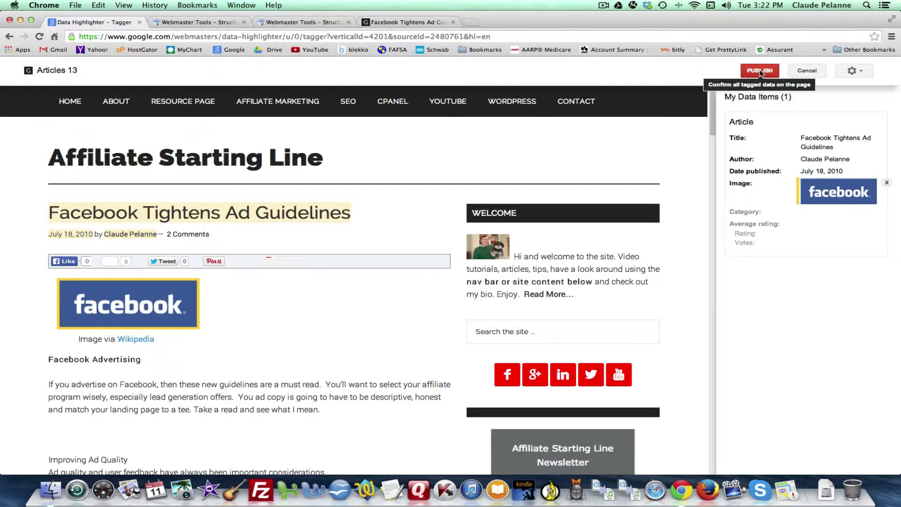
left_click(760, 71)
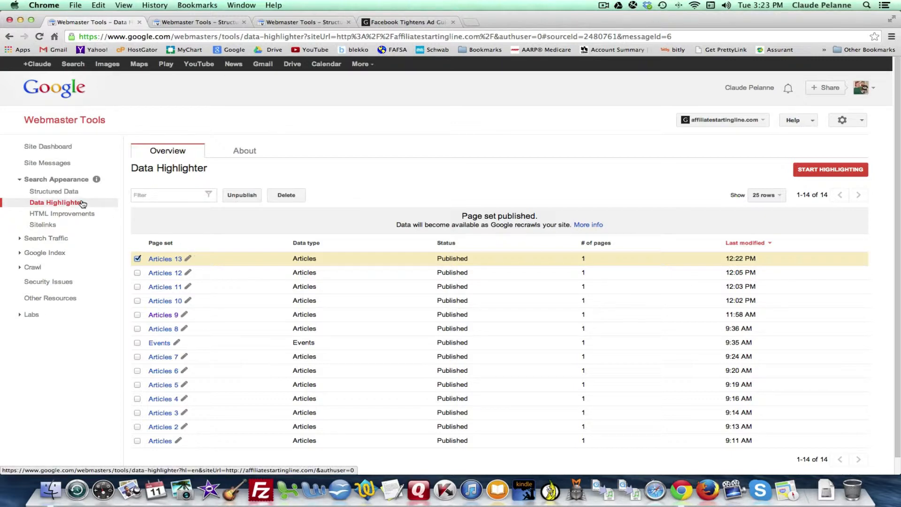
Select the /affiliate-starting-line-so-what-is-affiliate-marketing/ entry in the structured data error list as the next page to fix.
left_click(199, 22)
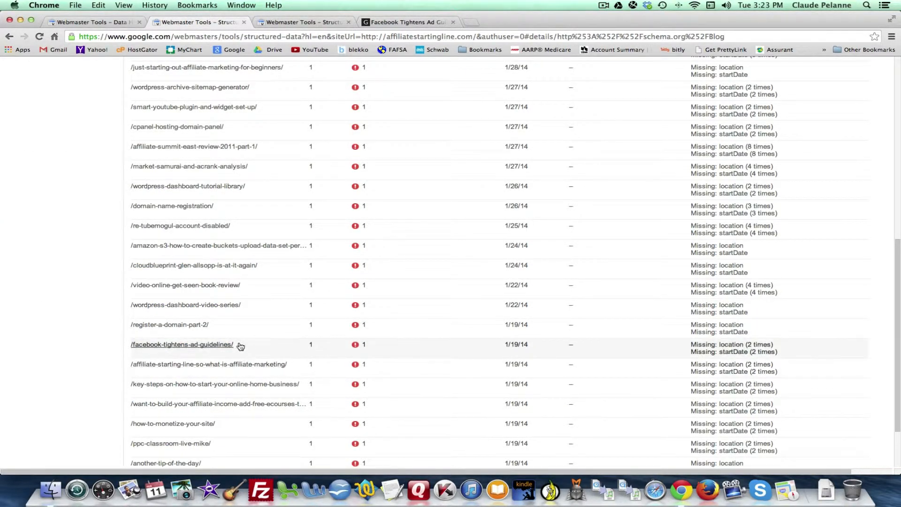
scroll(211, 361, "down", 2)
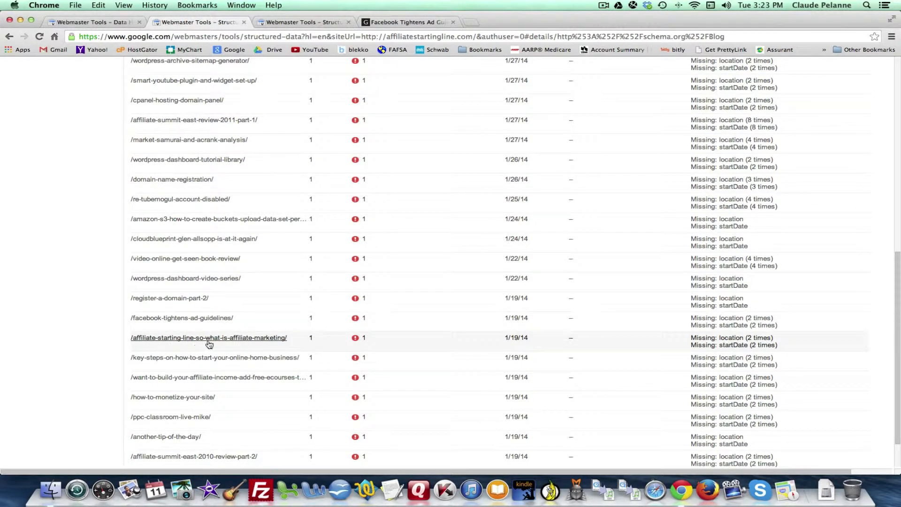
left_click_drag(287, 338, 135, 336)
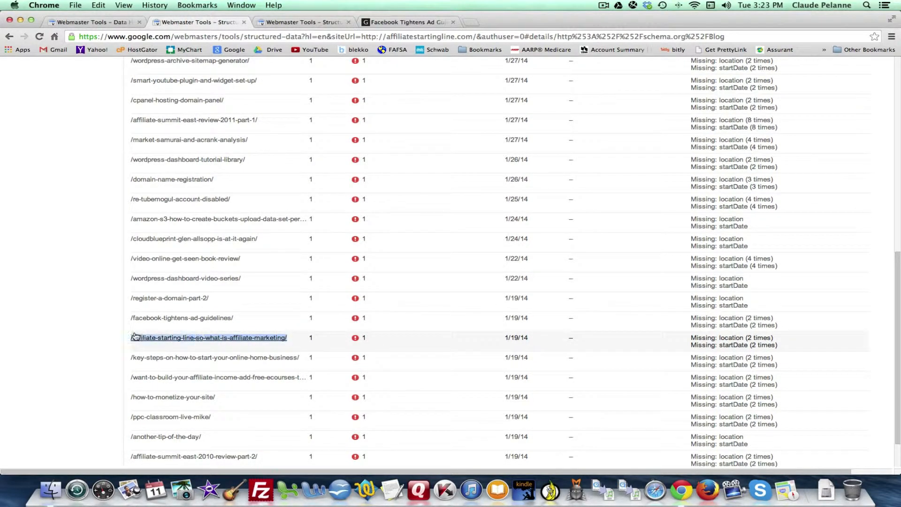
Return to the WordPress posts list and search it for "so what is affiliate marketing".
left_click(419, 23)
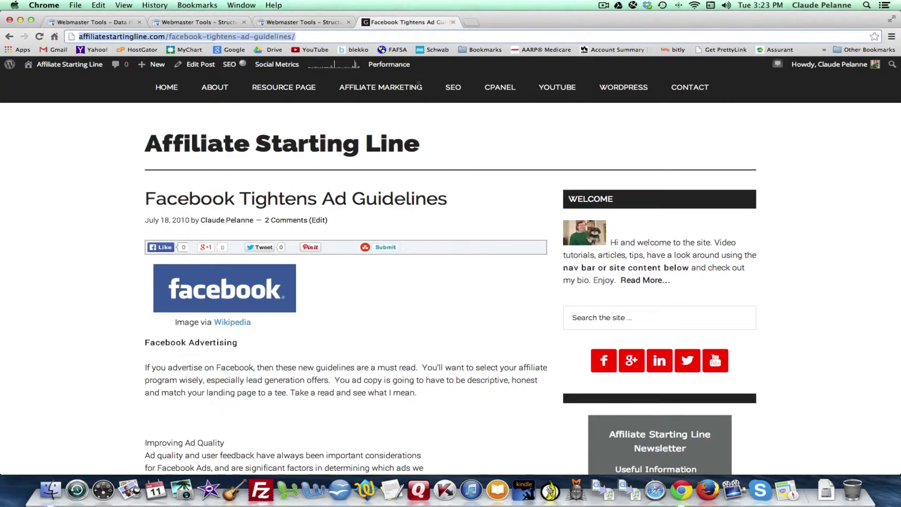
left_click(9, 36)
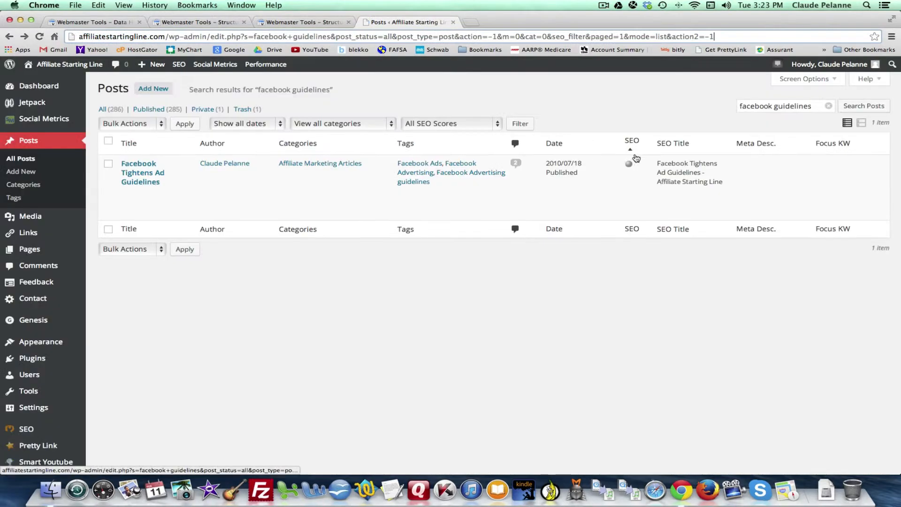
left_click_drag(825, 107, 728, 103)
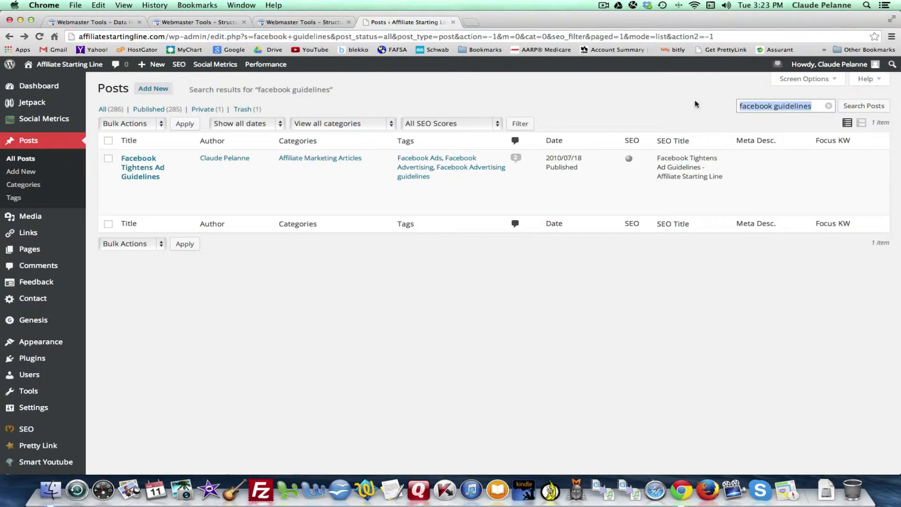
type("so")
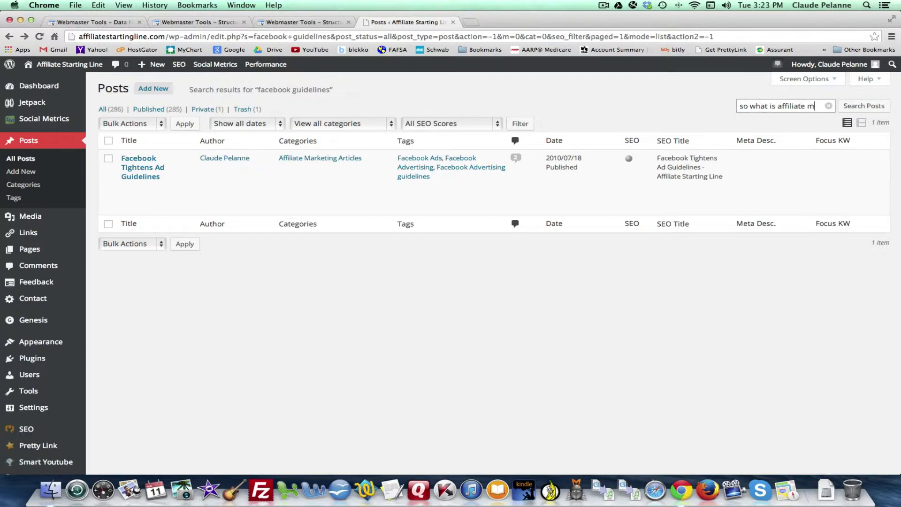
type("what is affiliate marketing")
key("Return")
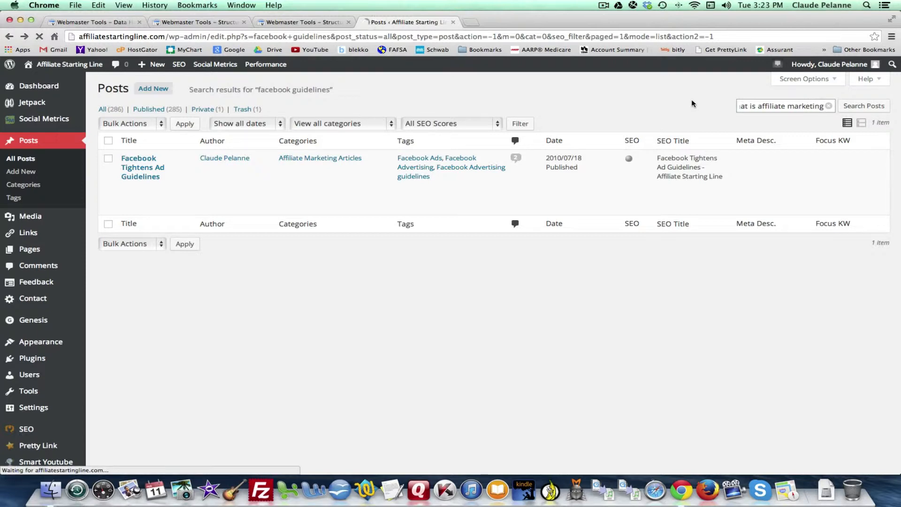
left_click(864, 105)
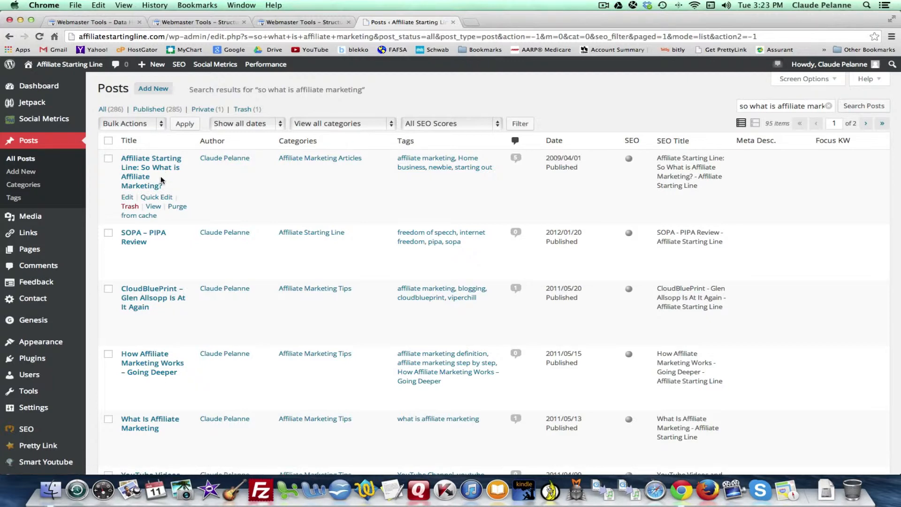
View the "Affiliate Starting Line: So What is Affiliate Marketing?" post and start a new Data Highlighter job with its copied URL.
left_click(153, 207)
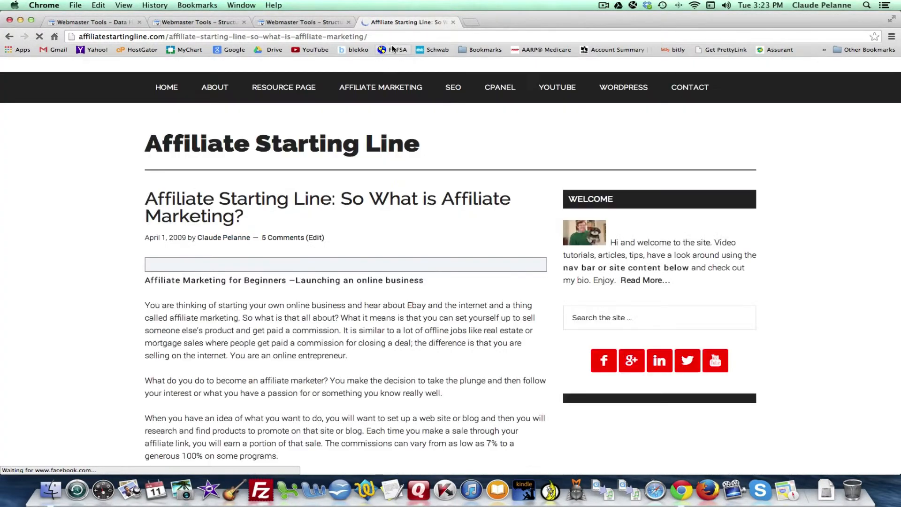
left_click(68, 36)
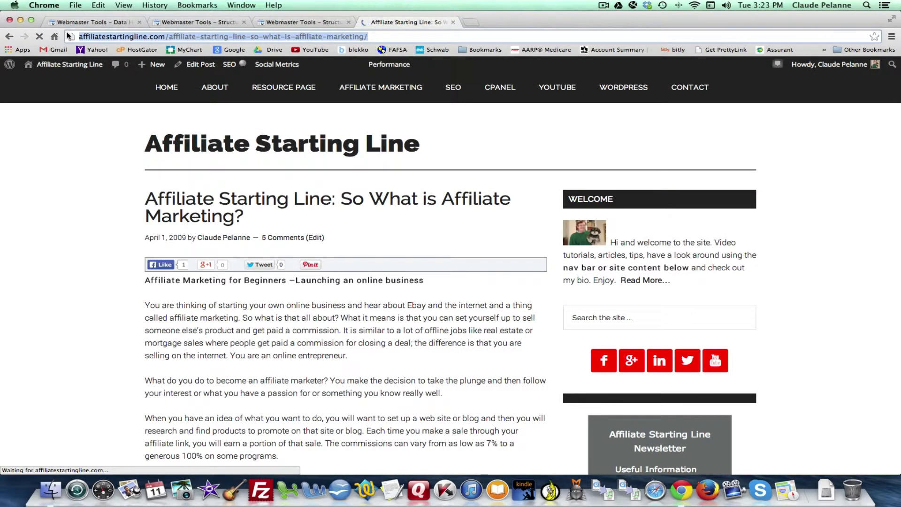
left_click(176, 24)
left_click(94, 22)
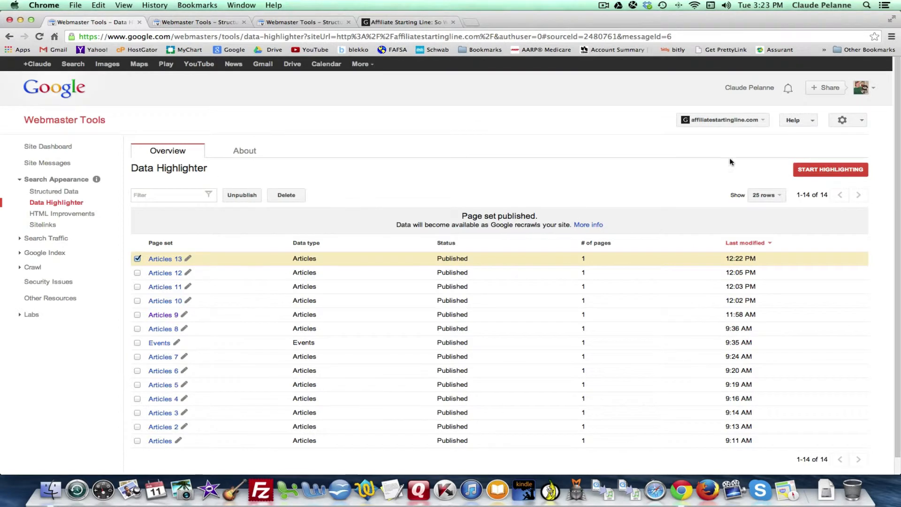
left_click(830, 170)
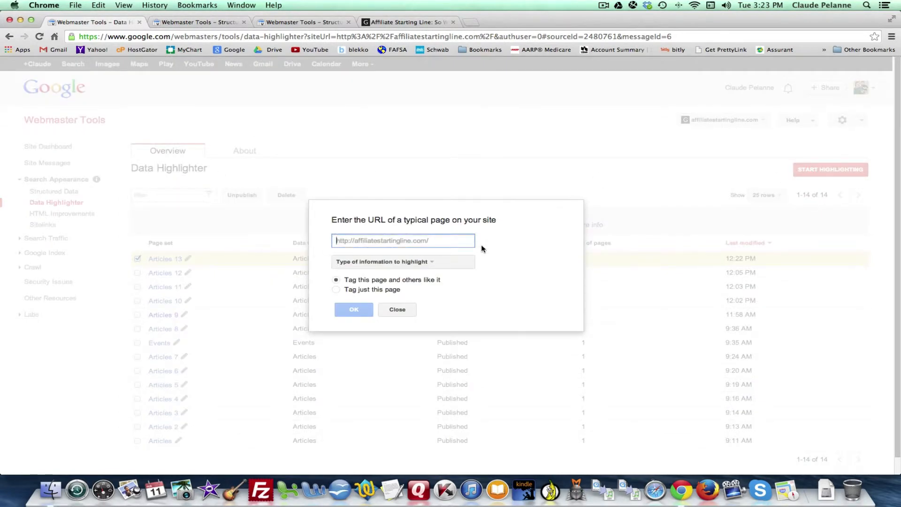
key("super+v")
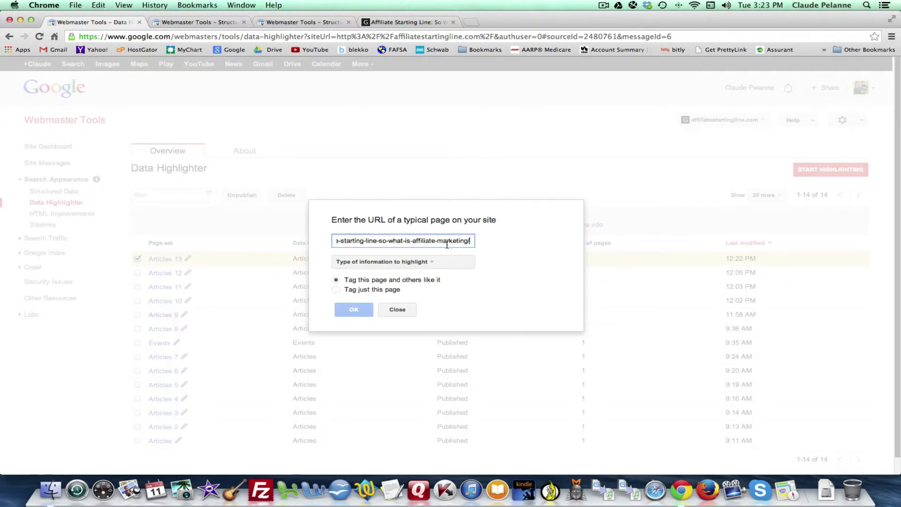
Set the information type to Articles, limit tagging to just this page, and open the affiliate marketing post in the tagger.
left_click(428, 262)
left_click(370, 278)
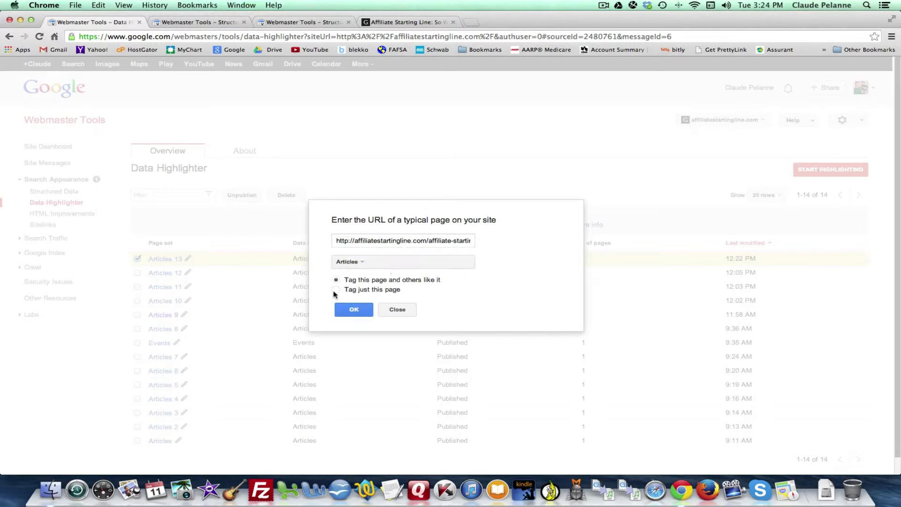
left_click(334, 290)
left_click(348, 312)
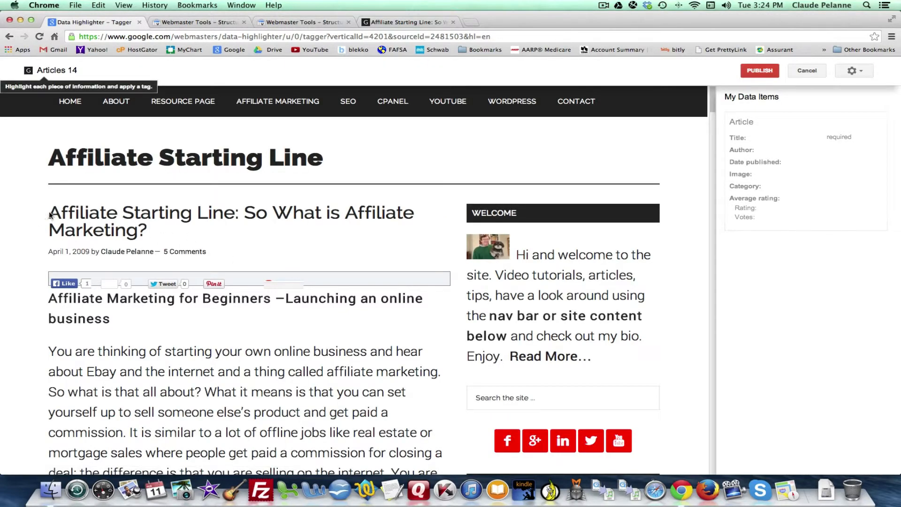
Tag the heading "Affiliate Starting Line: So What is Affiliate Marketing?" as Title and the author's name in the byline as Author.
left_click_drag(50, 215, 147, 231)
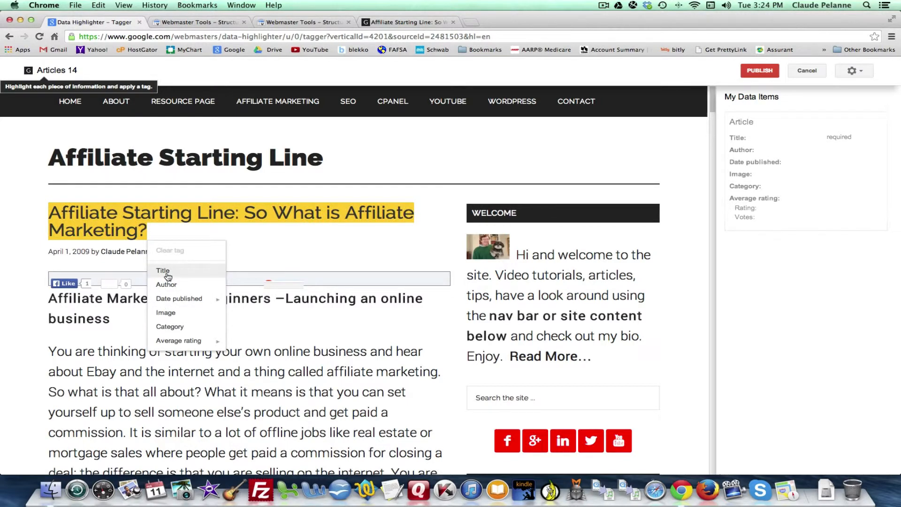
left_click(168, 276)
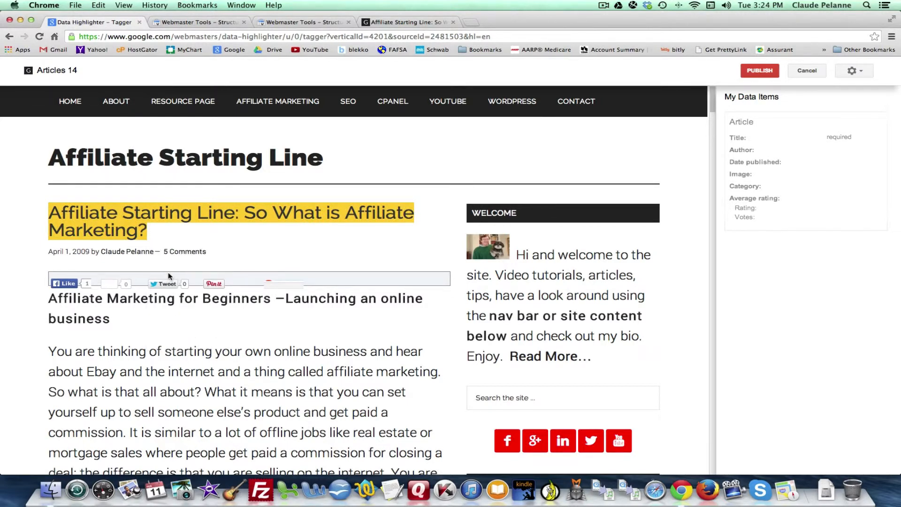
left_click(115, 253)
left_click(115, 256)
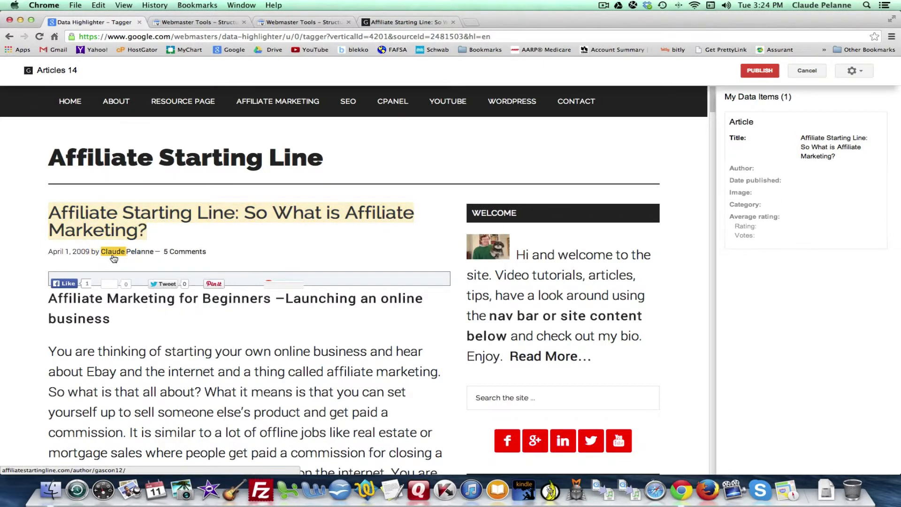
left_click_drag(103, 254, 131, 254)
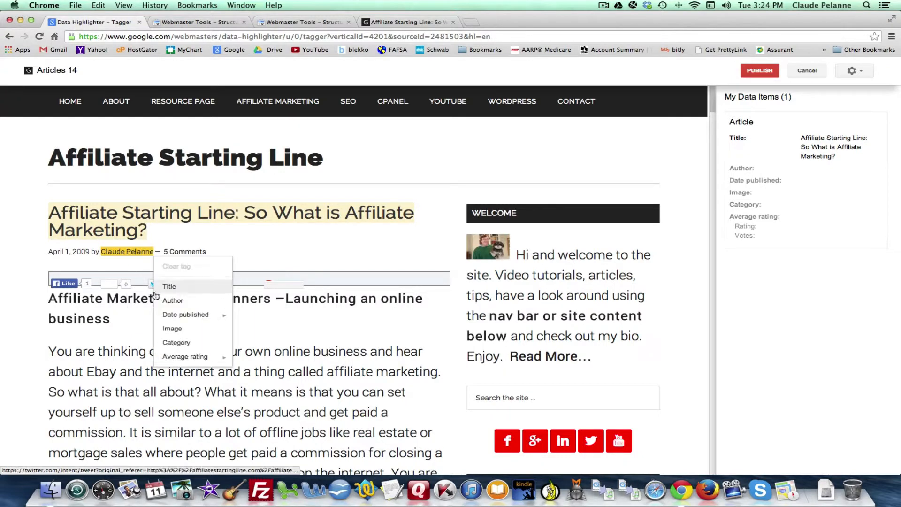
left_click(168, 301)
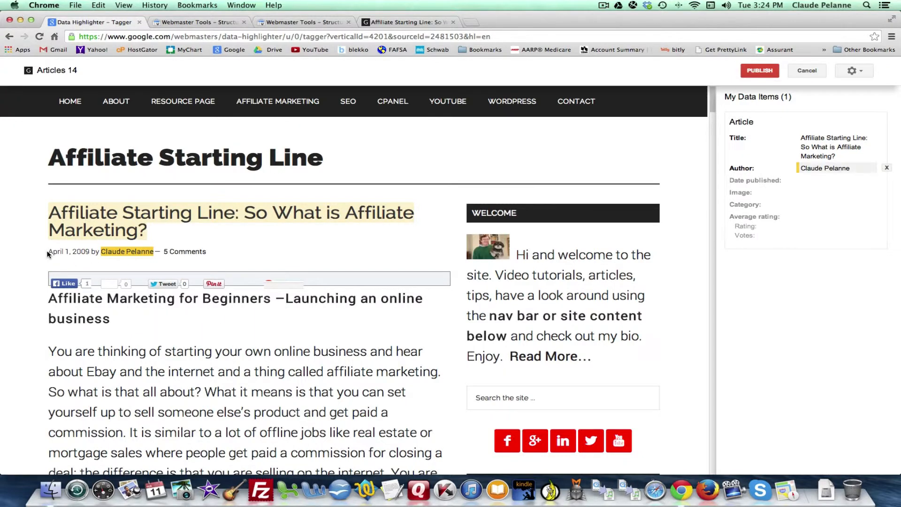
Tag "April 1, 2009" in the byline as Date published with automatic date/time detection, and publish the tagged page.
left_click_drag(49, 254, 89, 253)
mouse_move(139, 320)
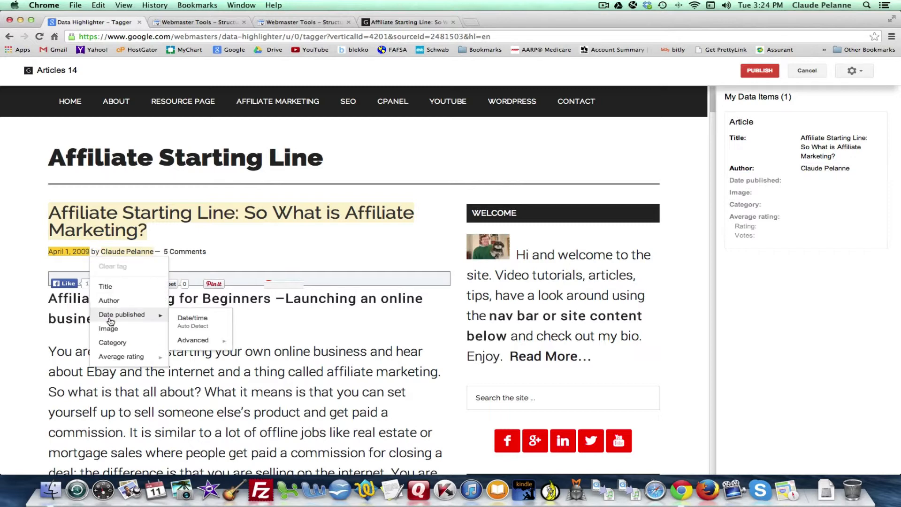
left_click(189, 321)
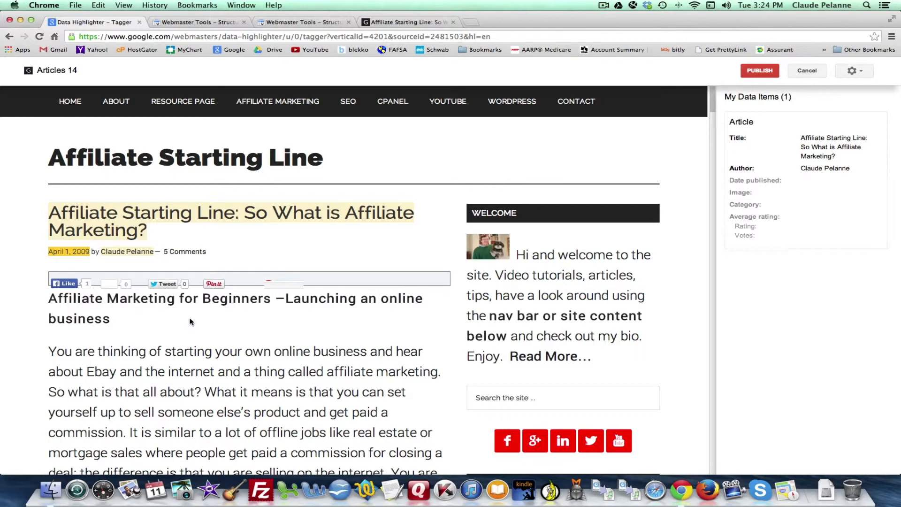
scroll(193, 322, "down", 10)
scroll(201, 322, "up", 10)
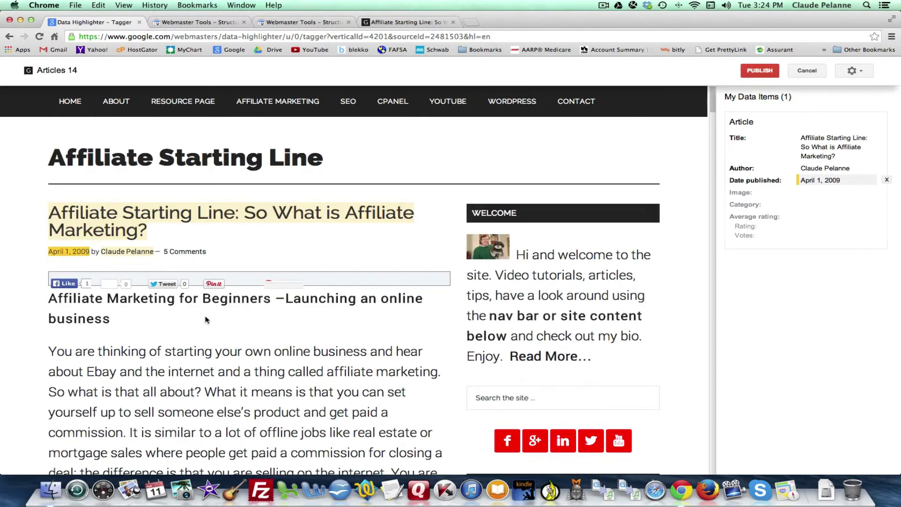
left_click(759, 70)
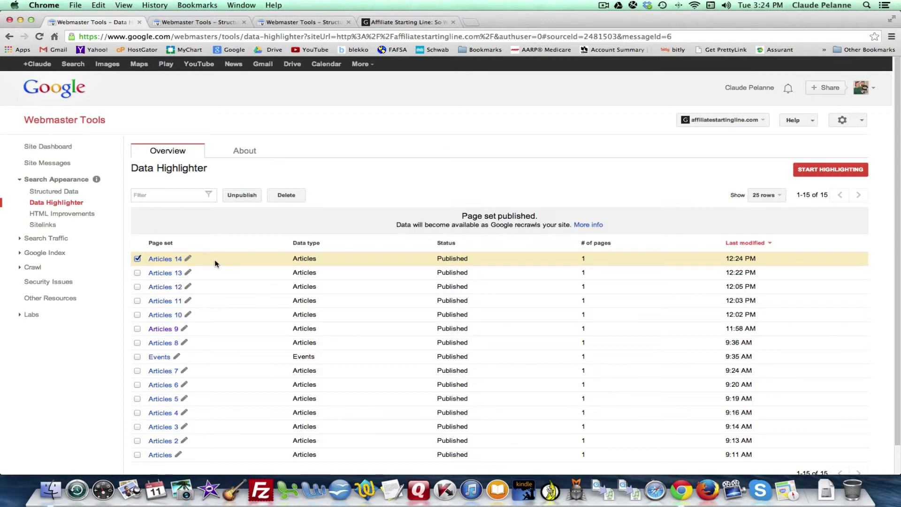
Review the published page sets and the Blog structured data error report, and reopen the Structured Data and Data Highlighter pages.
scroll(217, 257, "down", 2)
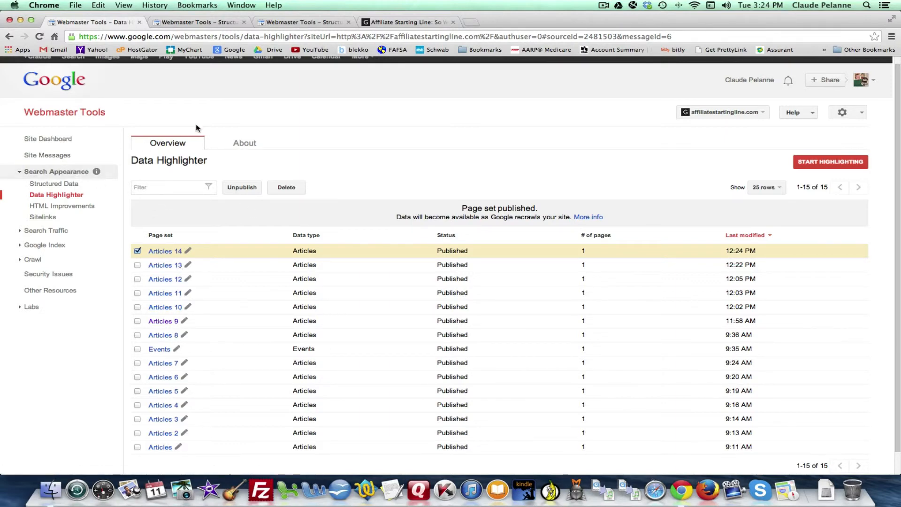
left_click(199, 22)
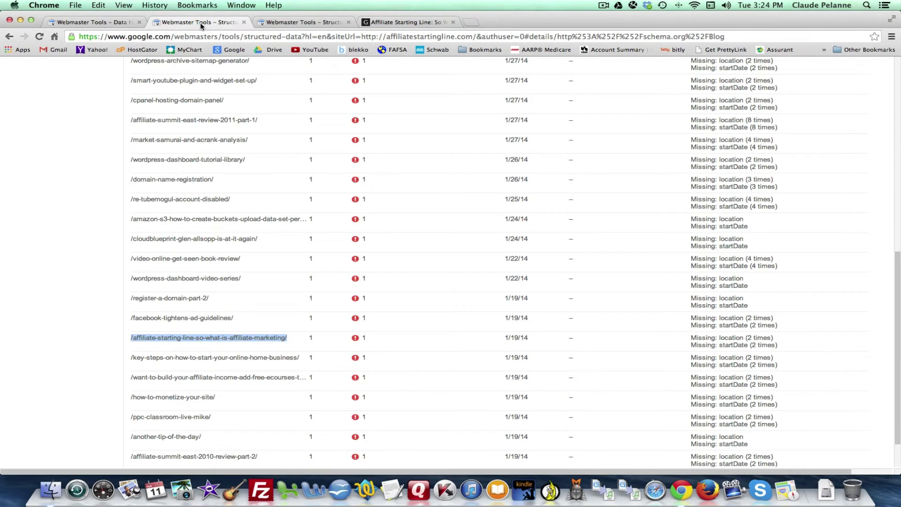
scroll(224, 117, "up", 10)
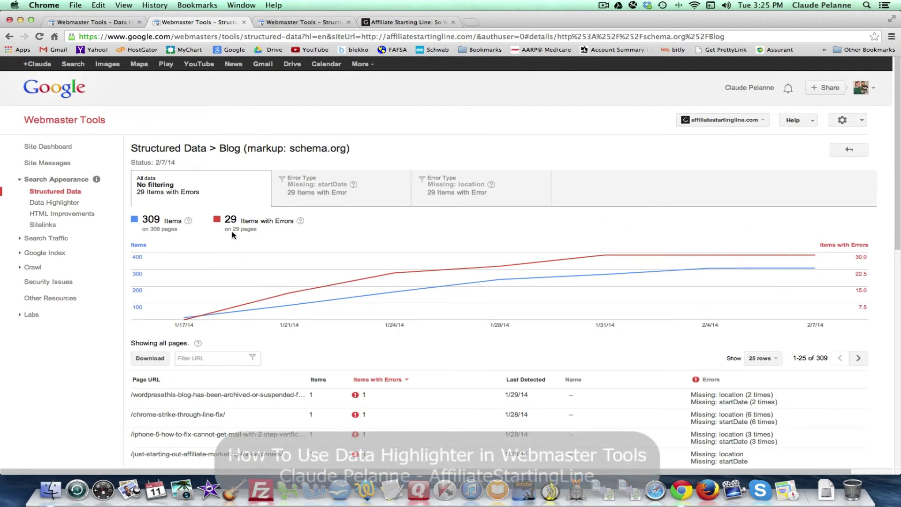
scroll(301, 263, "down", 2)
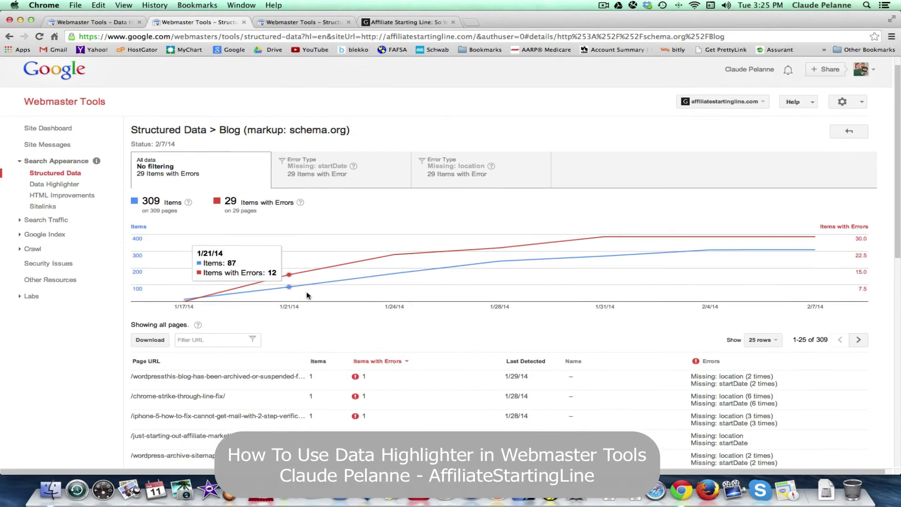
scroll(317, 213, "up", 2)
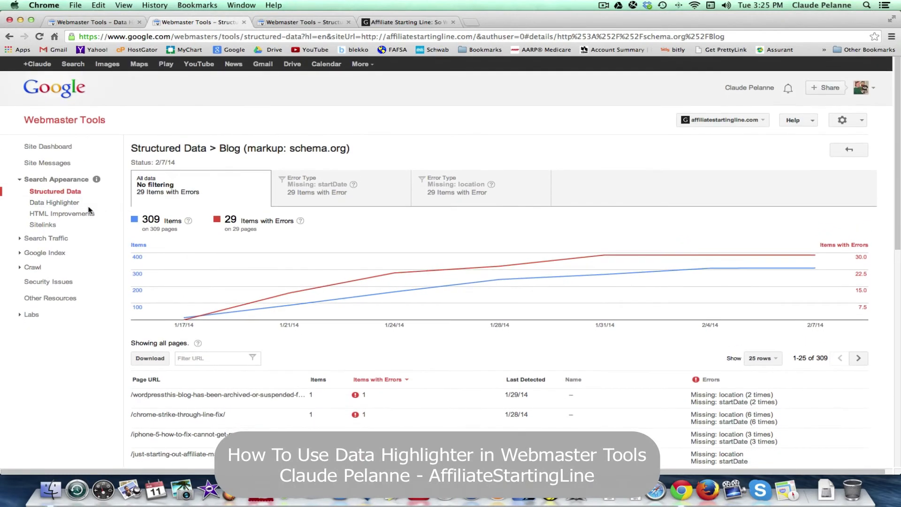
left_click(57, 192)
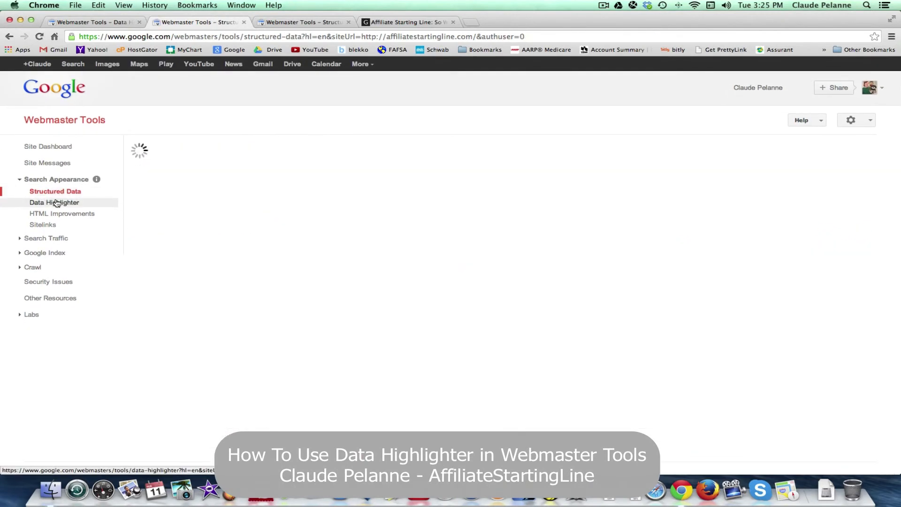
left_click(51, 203)
left_click(50, 203)
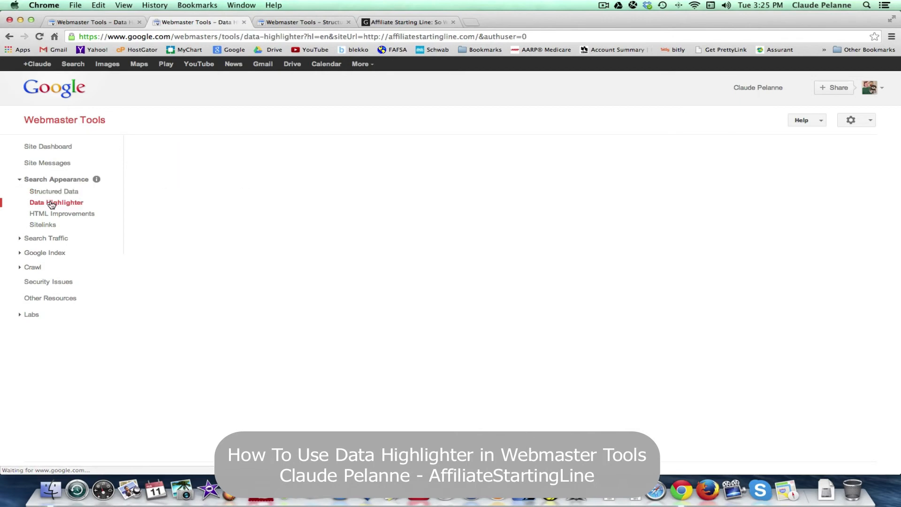